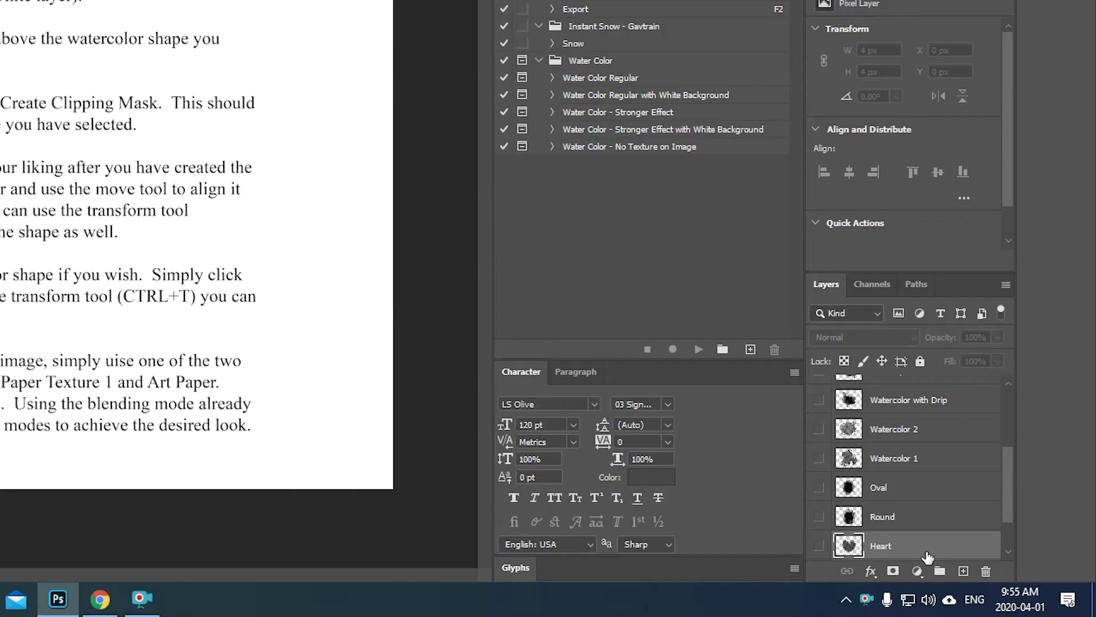
Step: Hide the Instructions Layer so the Watercolor Clipping Masks template shows a blank white canvas
{"action": "scroll", "coordinate": [936, 419], "scroll_direction": "down", "scroll_amount": 2}
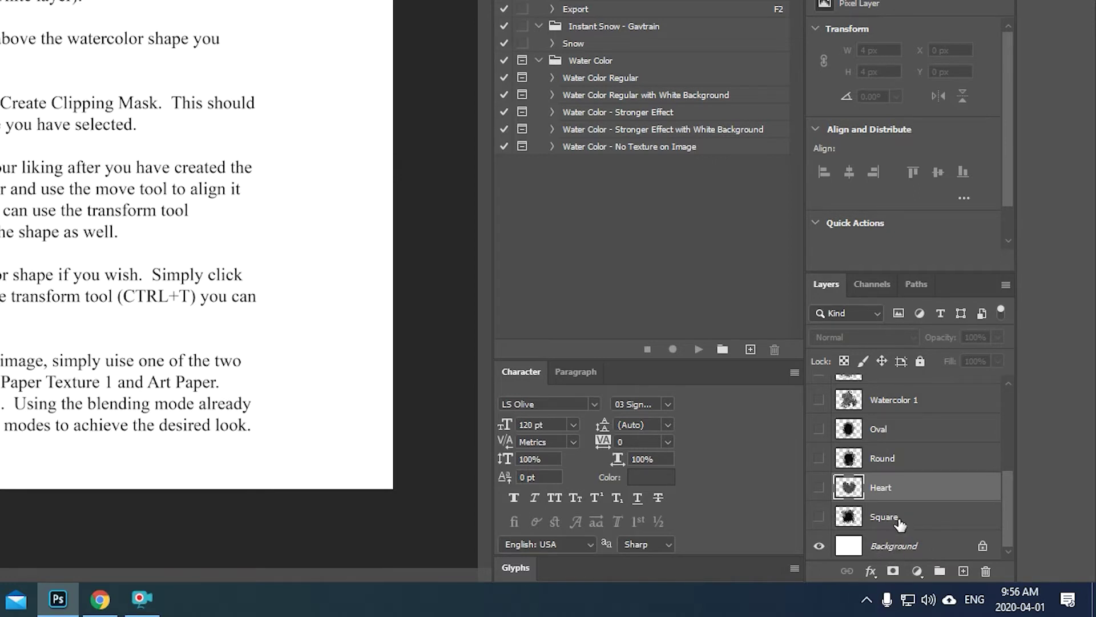
{"action": "scroll", "coordinate": [899, 522], "scroll_direction": "up", "scroll_amount": 4}
{"action": "scroll", "coordinate": [898, 520], "scroll_direction": "up", "scroll_amount": 1}
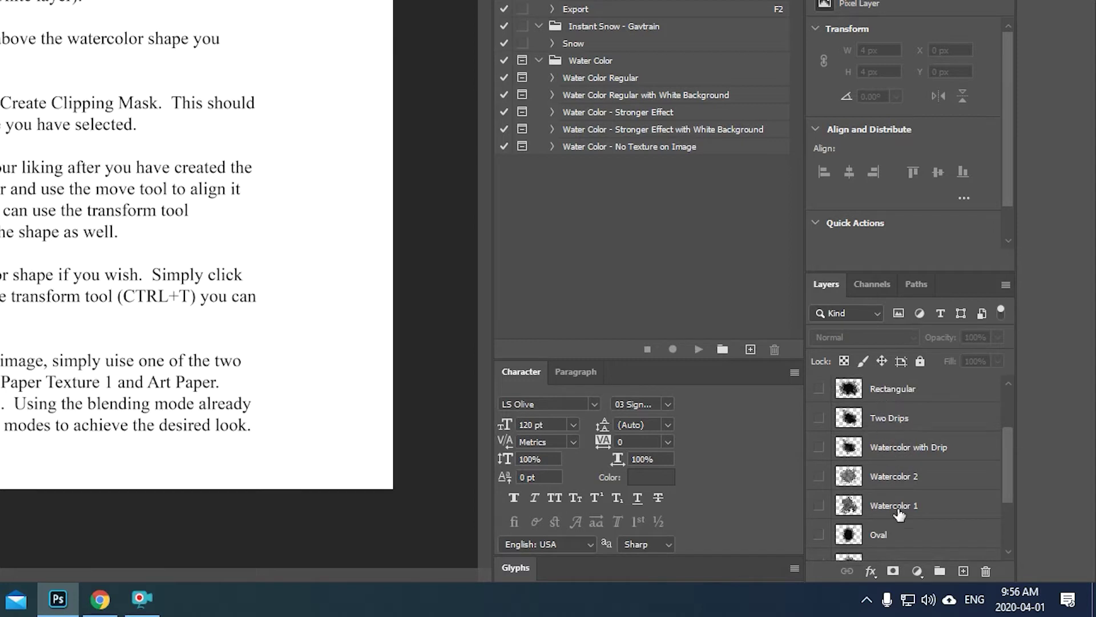
{"action": "scroll", "coordinate": [912, 503], "scroll_direction": "up", "scroll_amount": 2}
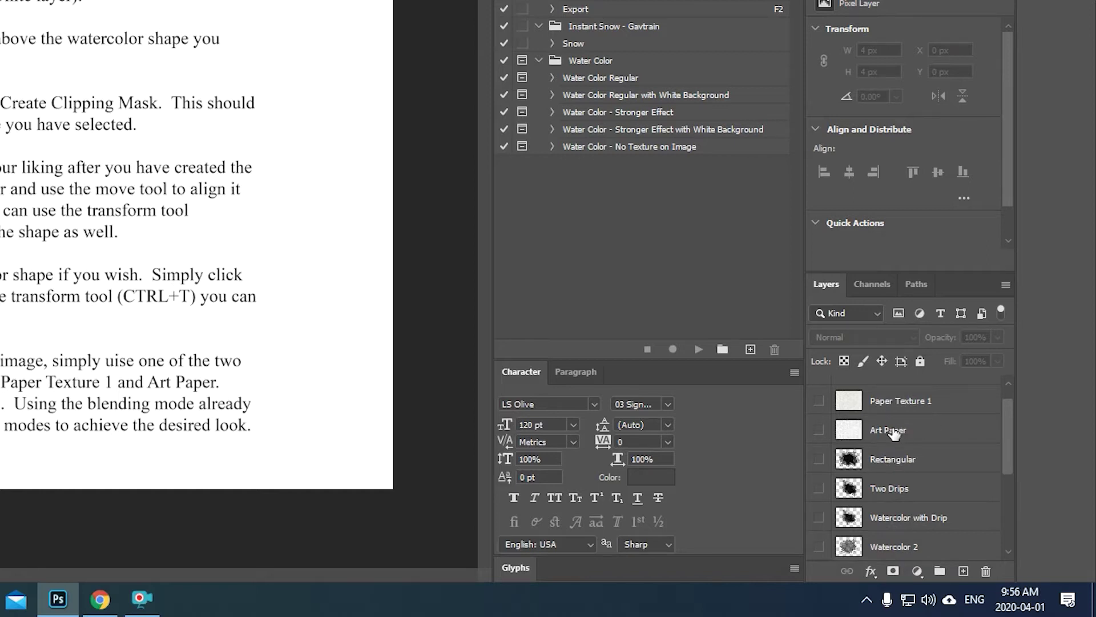
{"action": "scroll", "coordinate": [896, 437], "scroll_direction": "up", "scroll_amount": 1}
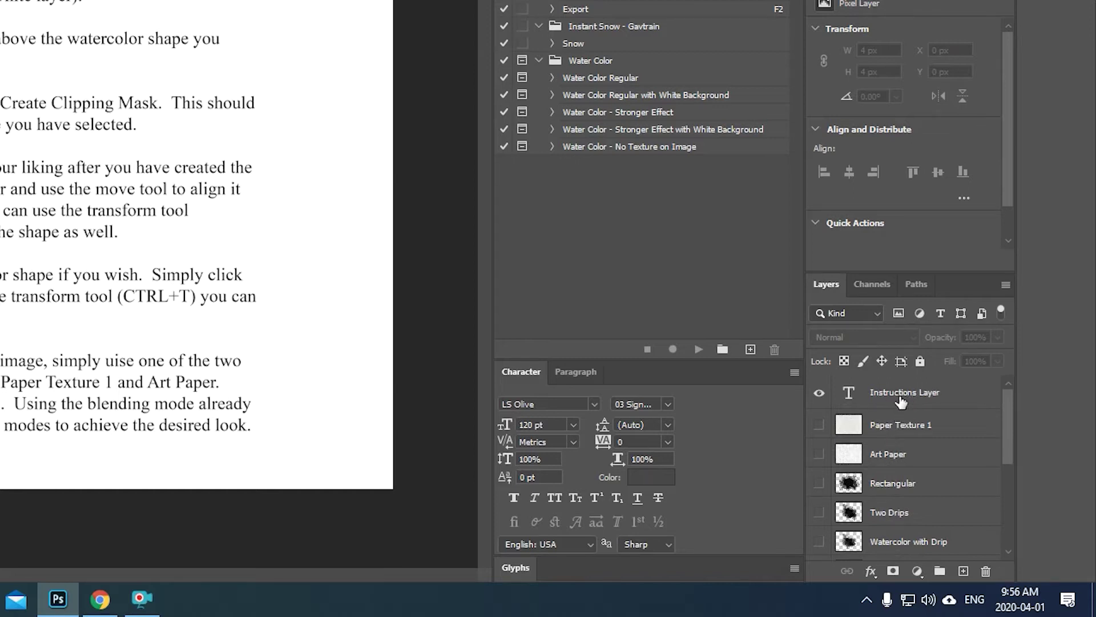
{"action": "left_click", "coordinate": [817, 398]}
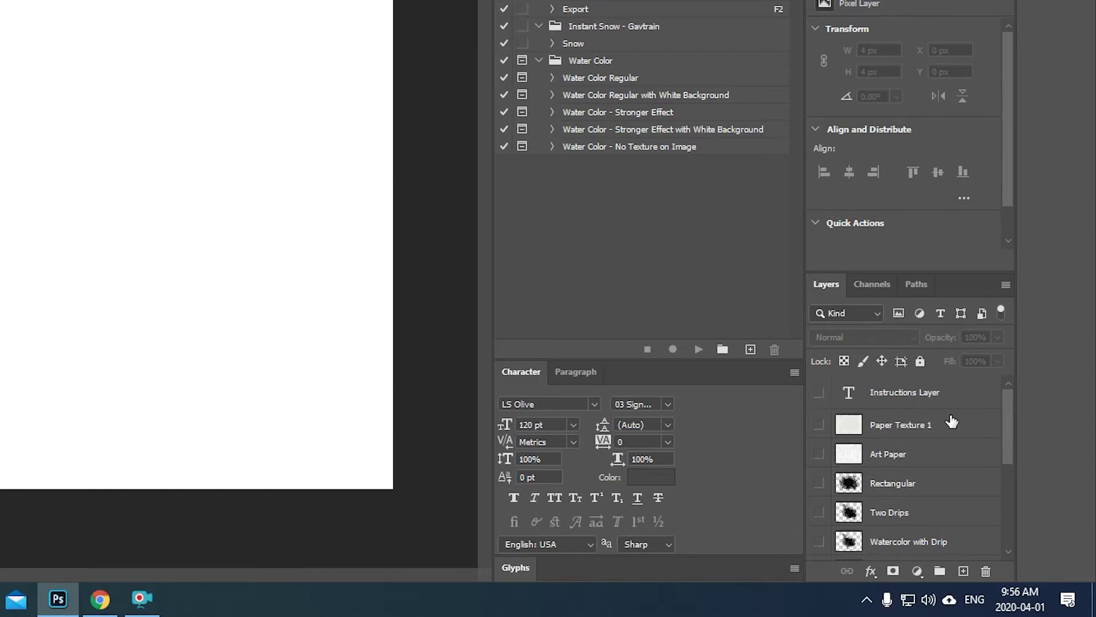
{"action": "scroll", "coordinate": [934, 428], "scroll_direction": "down", "scroll_amount": 1}
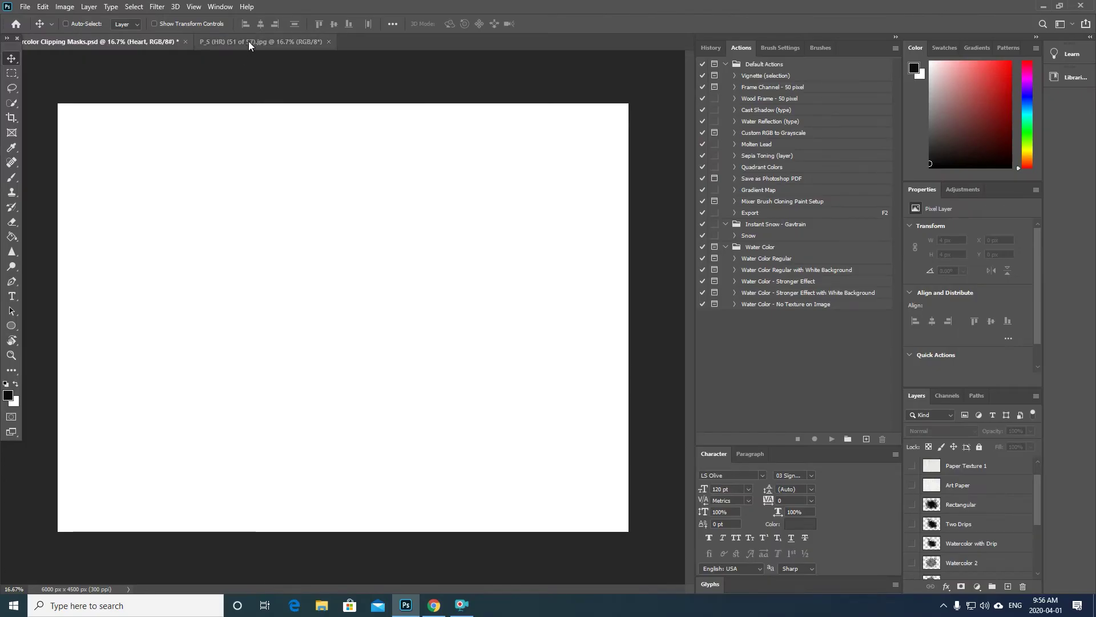
Step: Copy the photo from P_5 (HR) (51 of 57).jpg onto the clipping-mask canvas as Layer 1, centred
{"action": "left_click", "coordinate": [249, 44]}
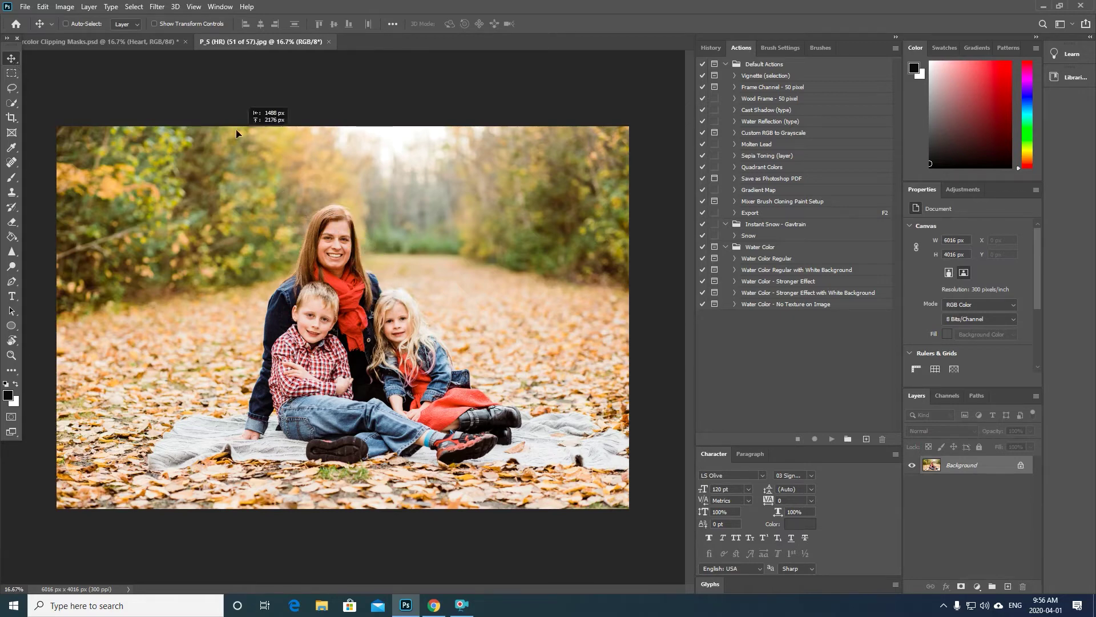
{"action": "left_click", "coordinate": [128, 44]}
{"action": "left_click_drag", "start_coordinate": [128, 45], "coordinate": [289, 293]}
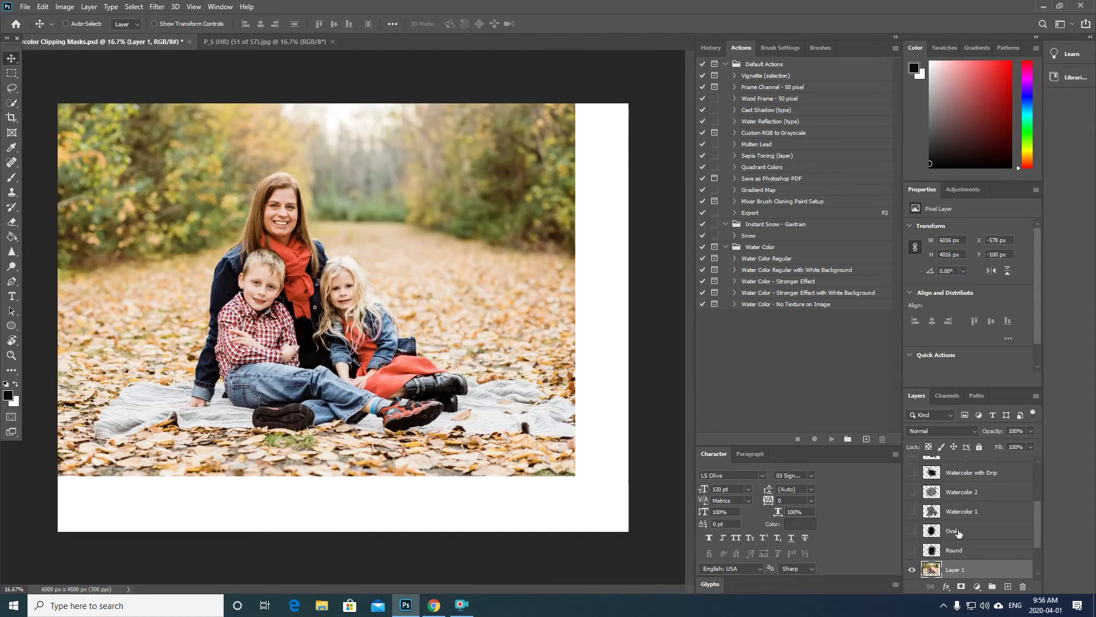
{"action": "left_click_drag", "start_coordinate": [270, 234], "coordinate": [323, 266]}
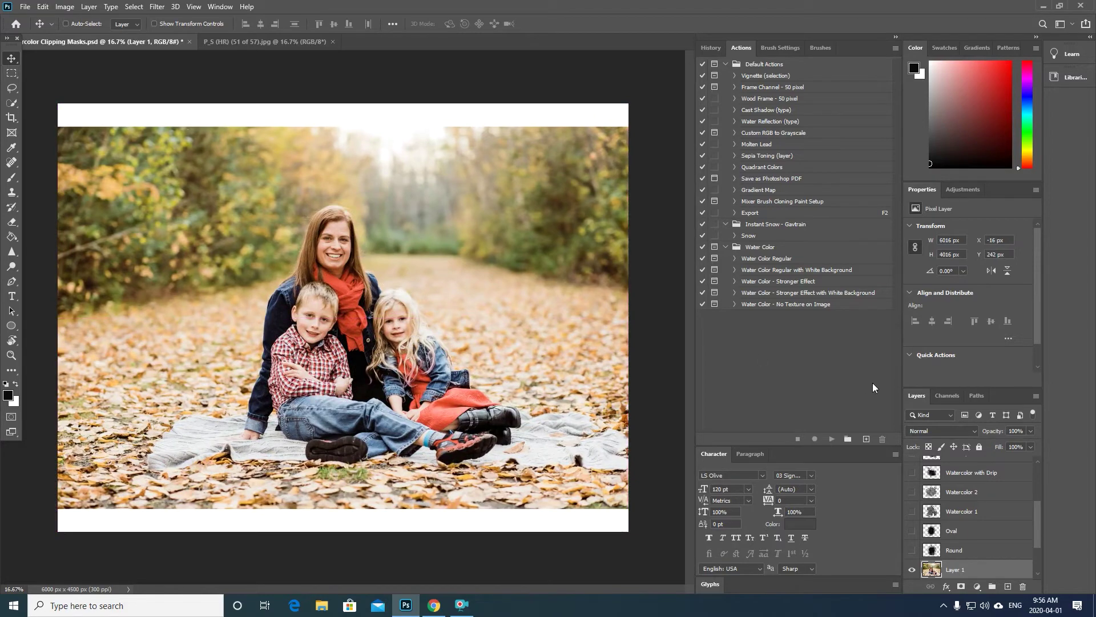
Step: Turn on the Heart watercolor layer and keep Layer 1 positioned directly above it
{"action": "scroll", "coordinate": [1010, 534], "scroll_direction": "down", "scroll_amount": 3}
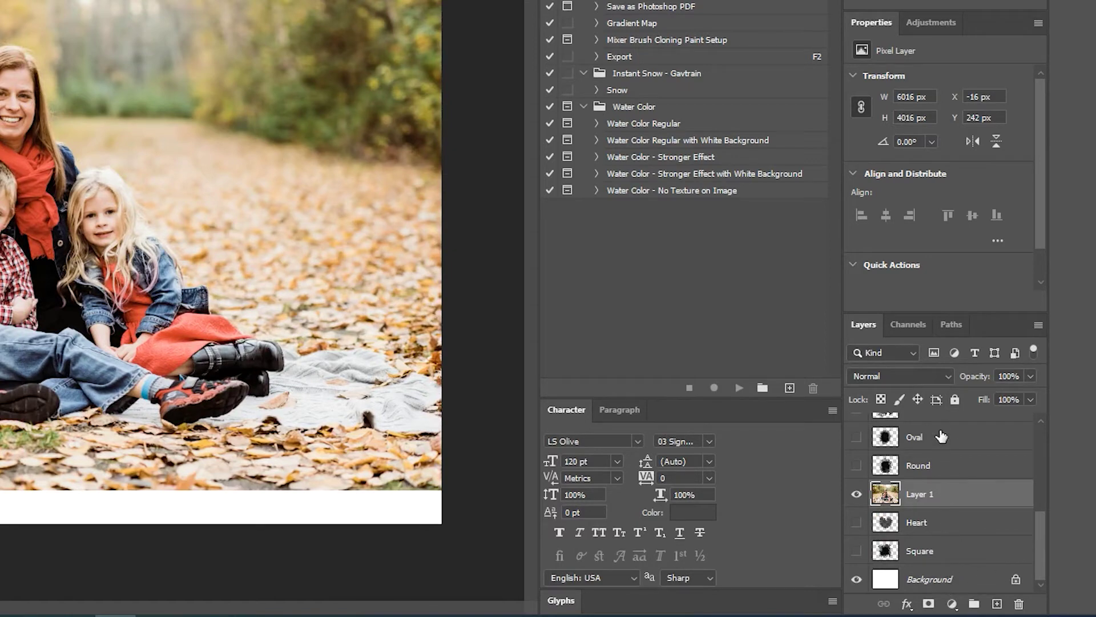
{"action": "left_click", "coordinate": [925, 526]}
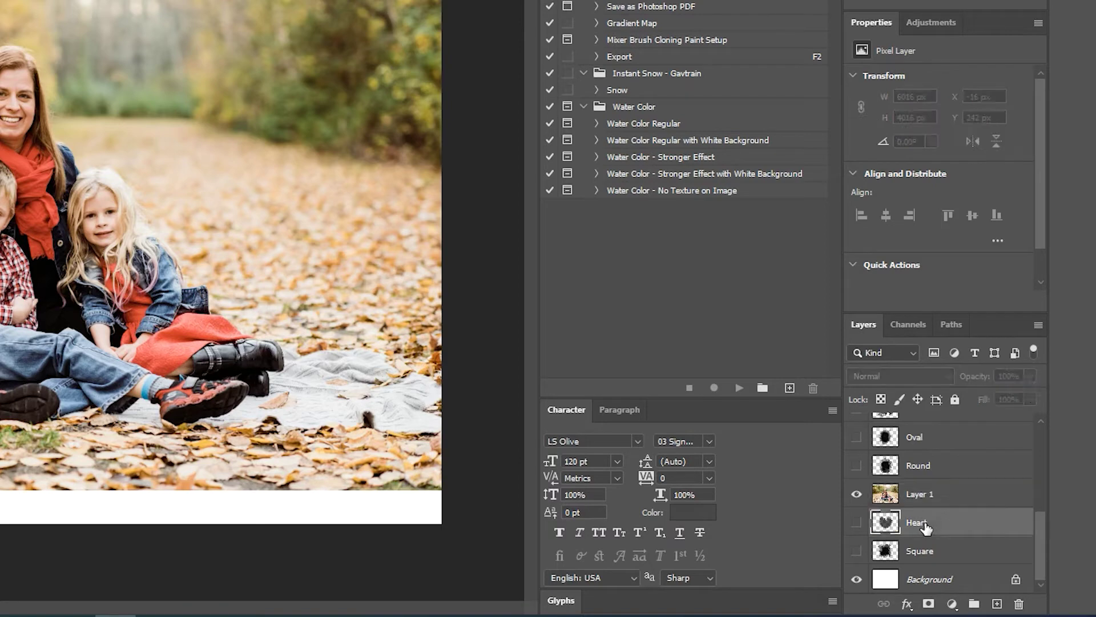
{"action": "left_click_drag", "start_coordinate": [925, 493], "coordinate": [949, 507]}
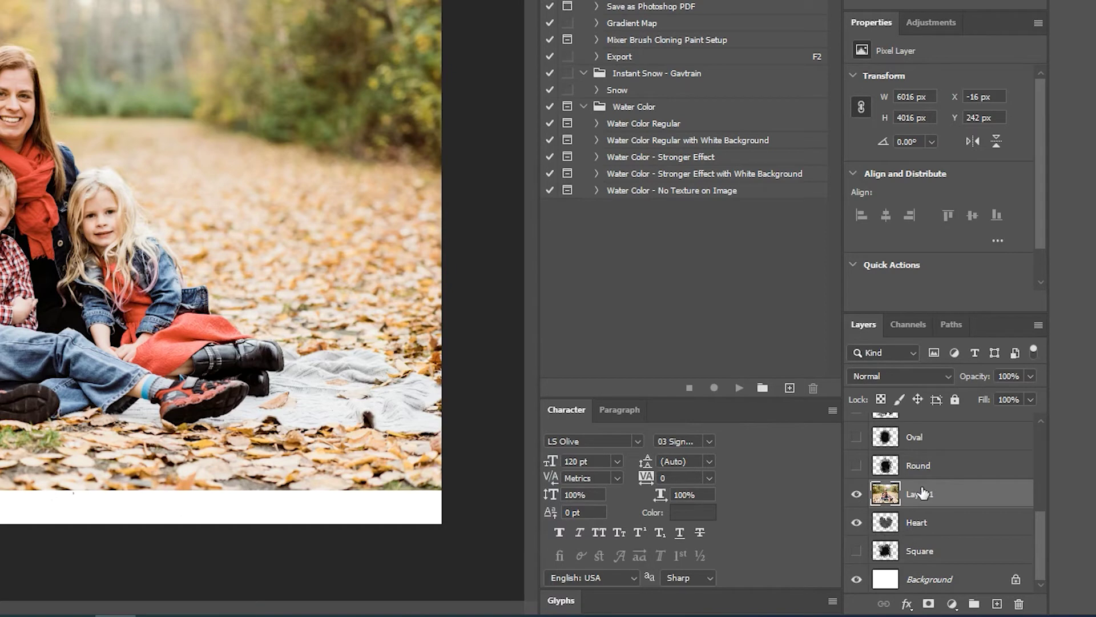
Step: Apply Create Clipping Mask to Layer 1 over Heart and drag the photo lower inside the heart
{"action": "right_click", "coordinate": [921, 498]}
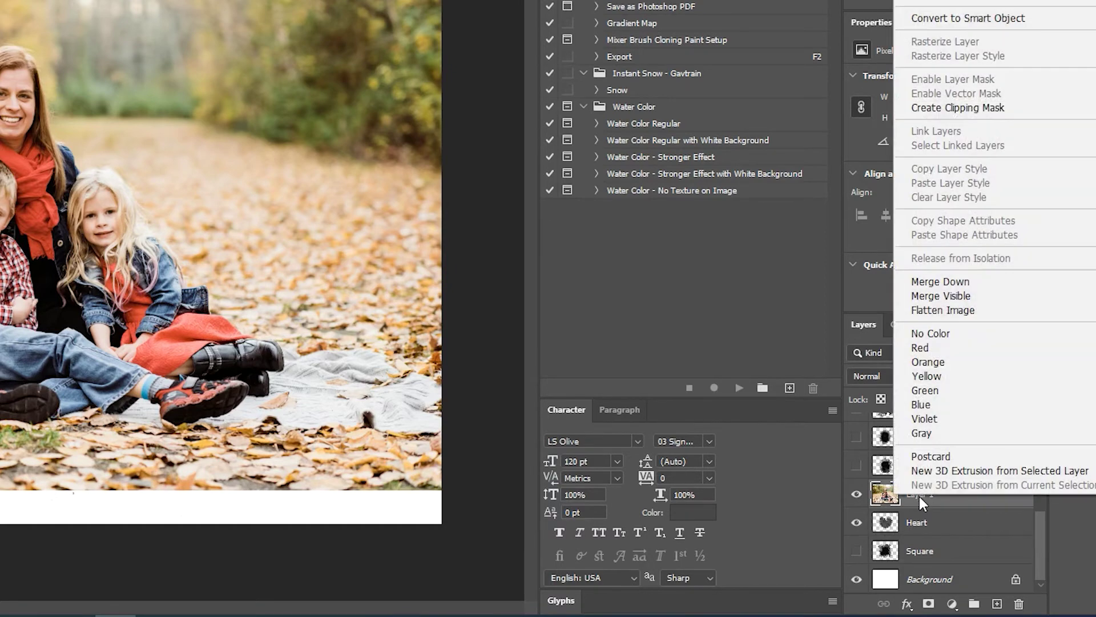
{"action": "left_click", "coordinate": [977, 108]}
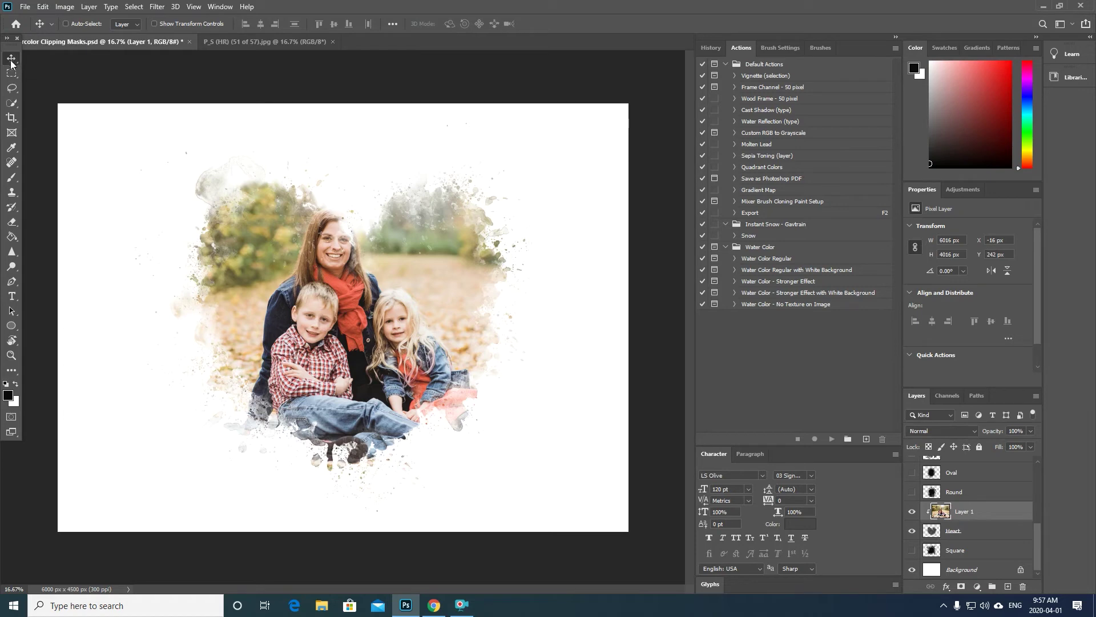
{"action": "left_click_drag", "start_coordinate": [340, 307], "coordinate": [336, 362]}
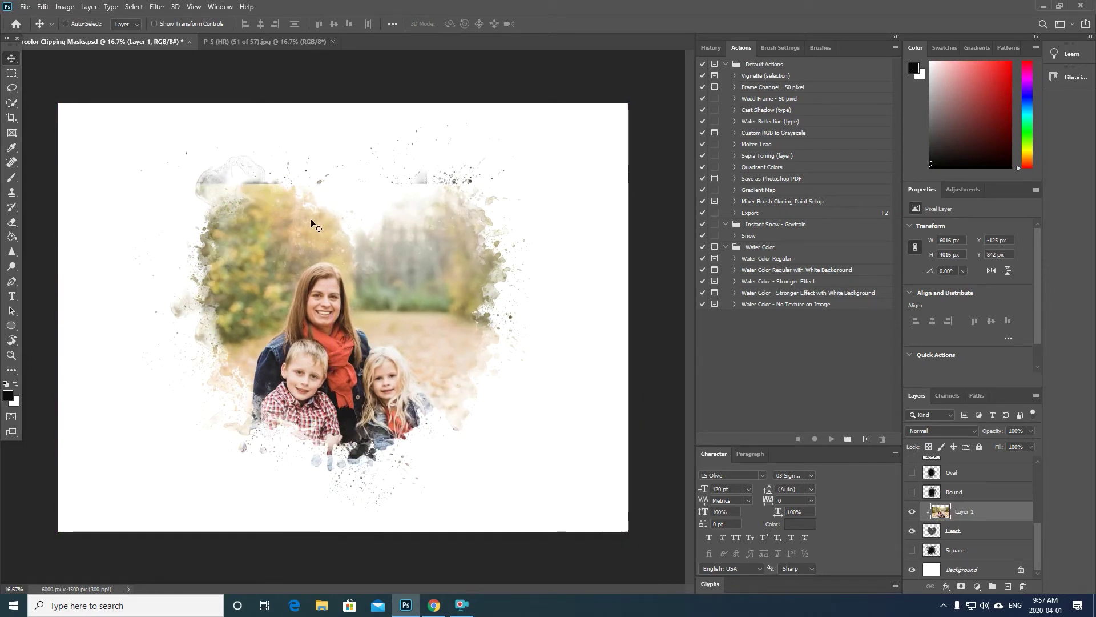
Step: Free-transform the clipped photo to about 106%, shift it slightly right, and commit
{"action": "key", "text": "ctrl+t"}
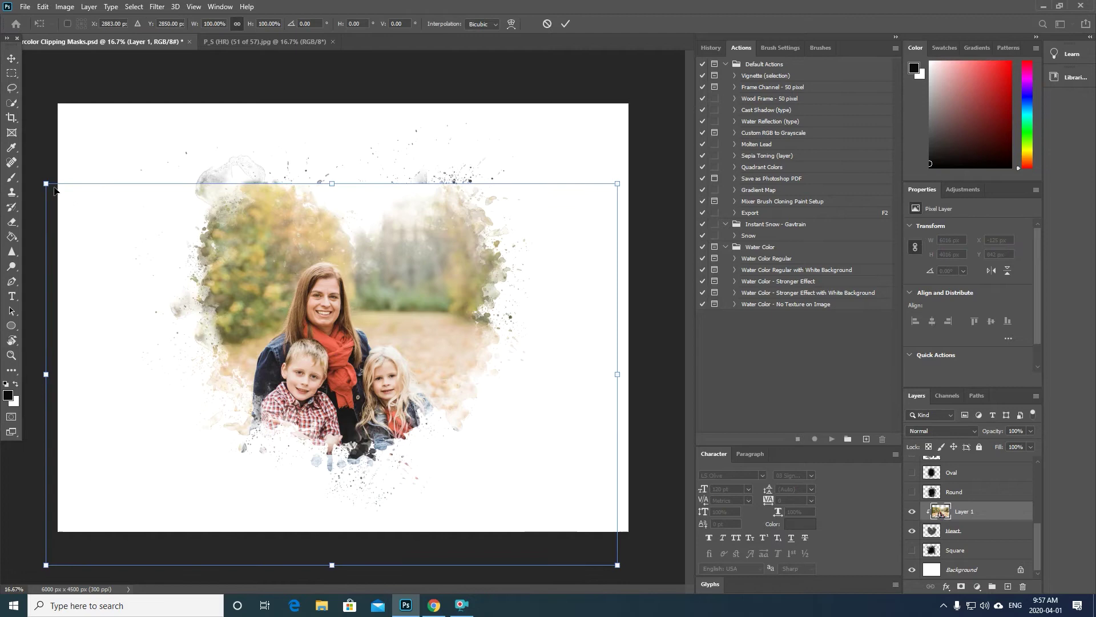
{"action": "left_click_drag", "start_coordinate": [618, 184], "coordinate": [654, 158]}
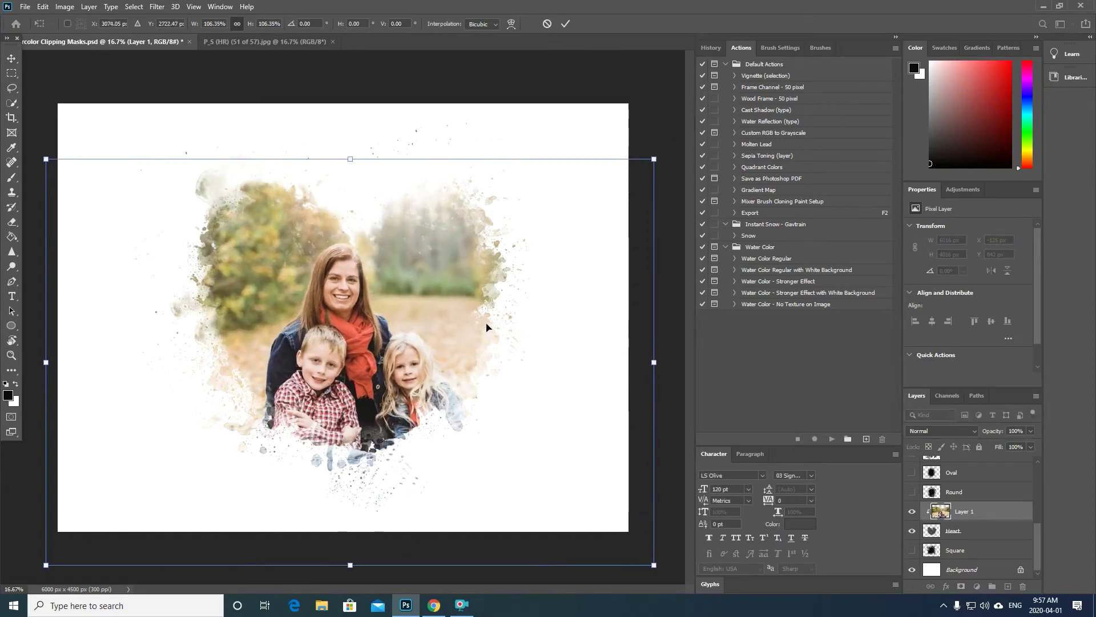
{"action": "left_click_drag", "start_coordinate": [389, 335], "coordinate": [399, 336]}
{"action": "key", "text": "Return"}
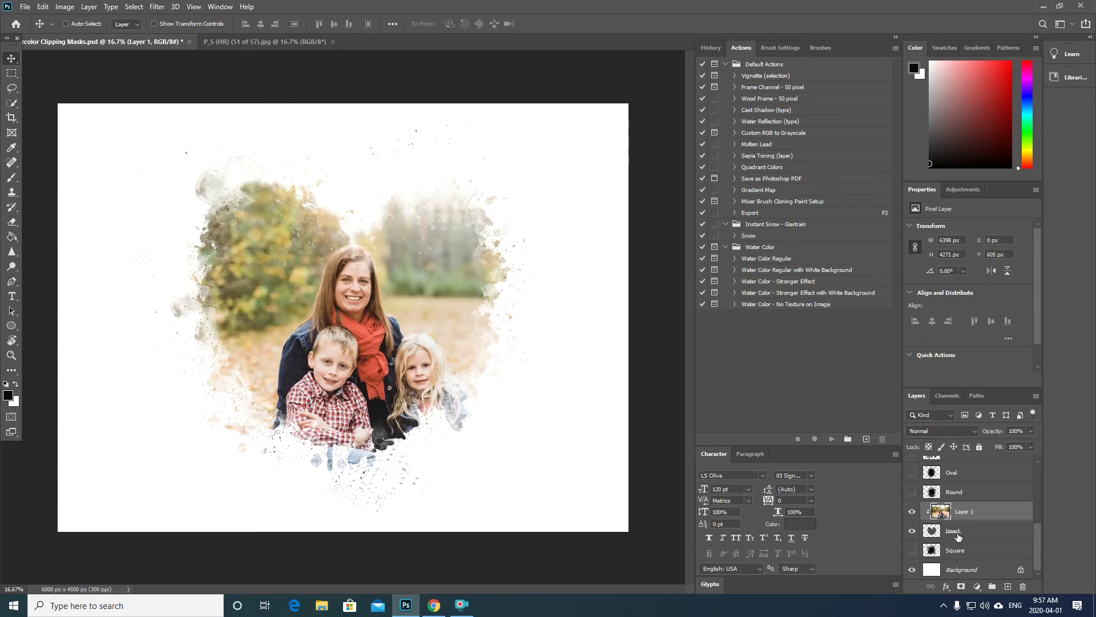
Step: Compare the Paper Texture 1 and Art Paper overlays, leaving only Paper Texture 1 visible and selected
{"action": "scroll", "coordinate": [1012, 514], "scroll_direction": "up", "scroll_amount": 5}
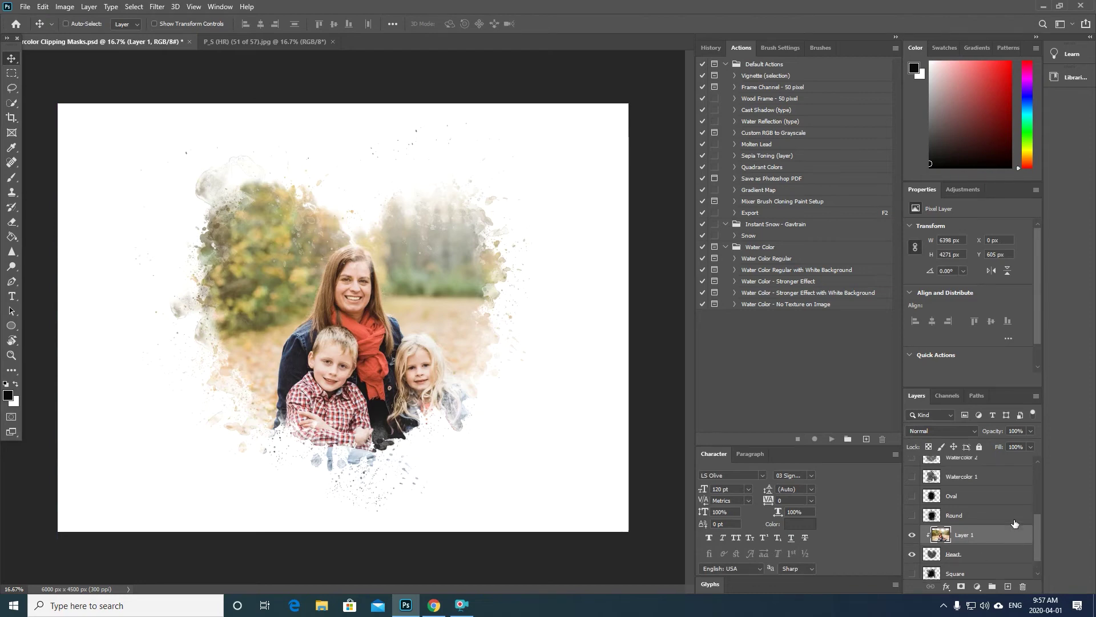
{"action": "scroll", "coordinate": [999, 535], "scroll_direction": "up", "scroll_amount": 2}
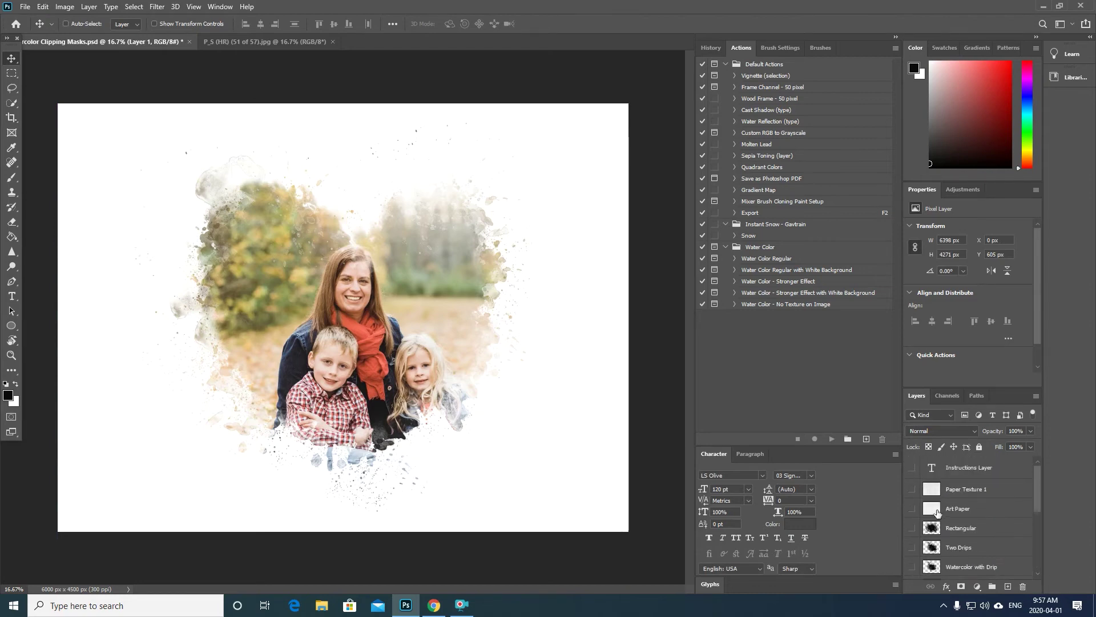
{"action": "left_click", "coordinate": [912, 489]}
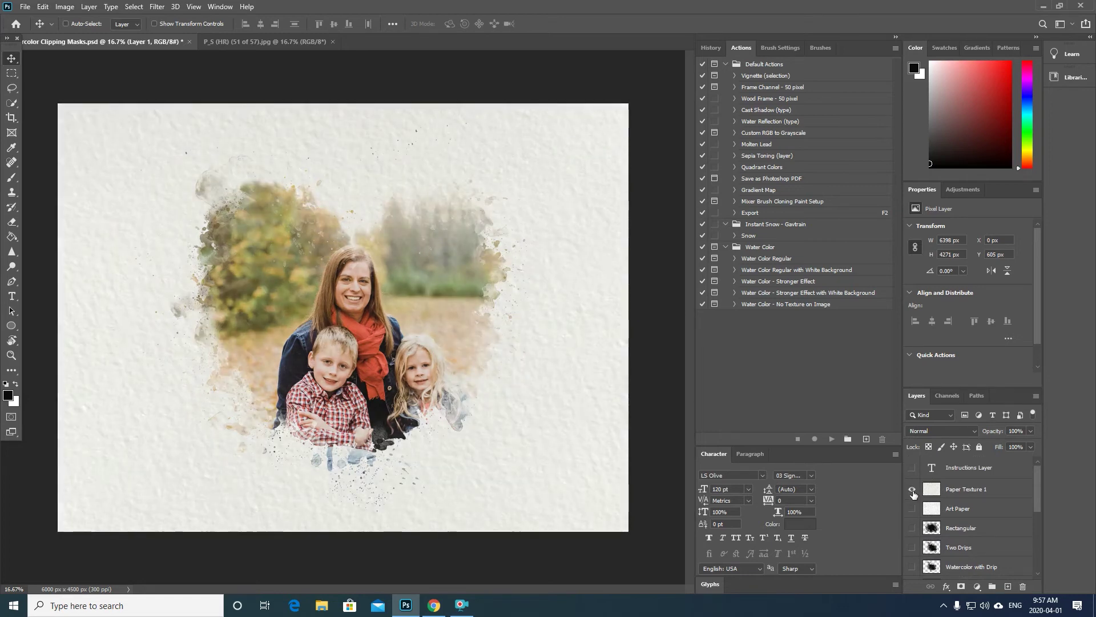
{"action": "left_click", "coordinate": [912, 490]}
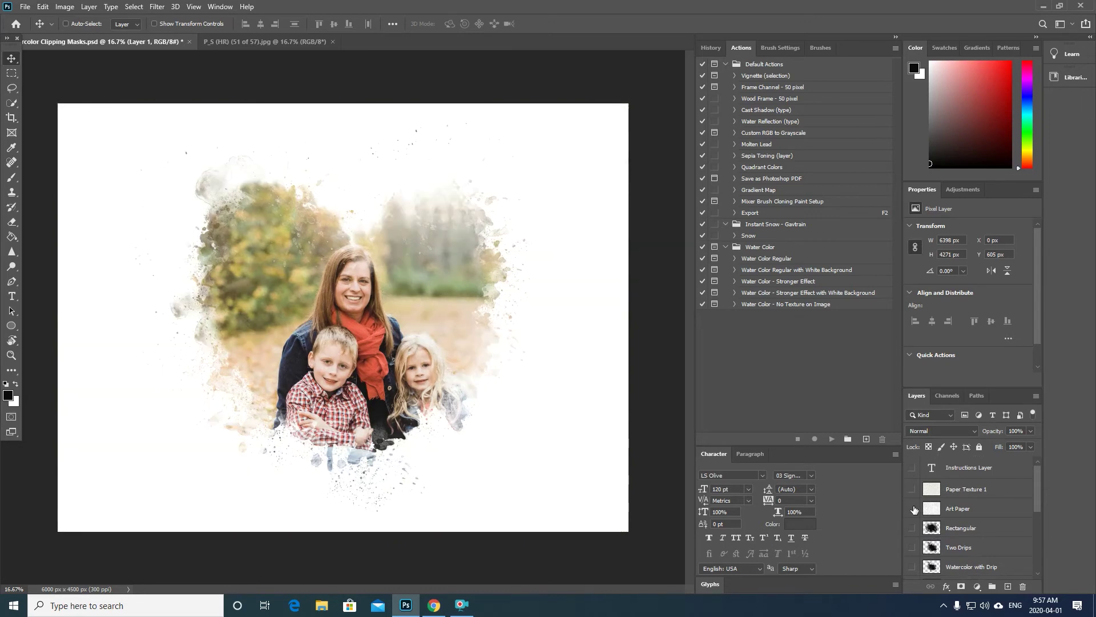
{"action": "left_click", "coordinate": [912, 509]}
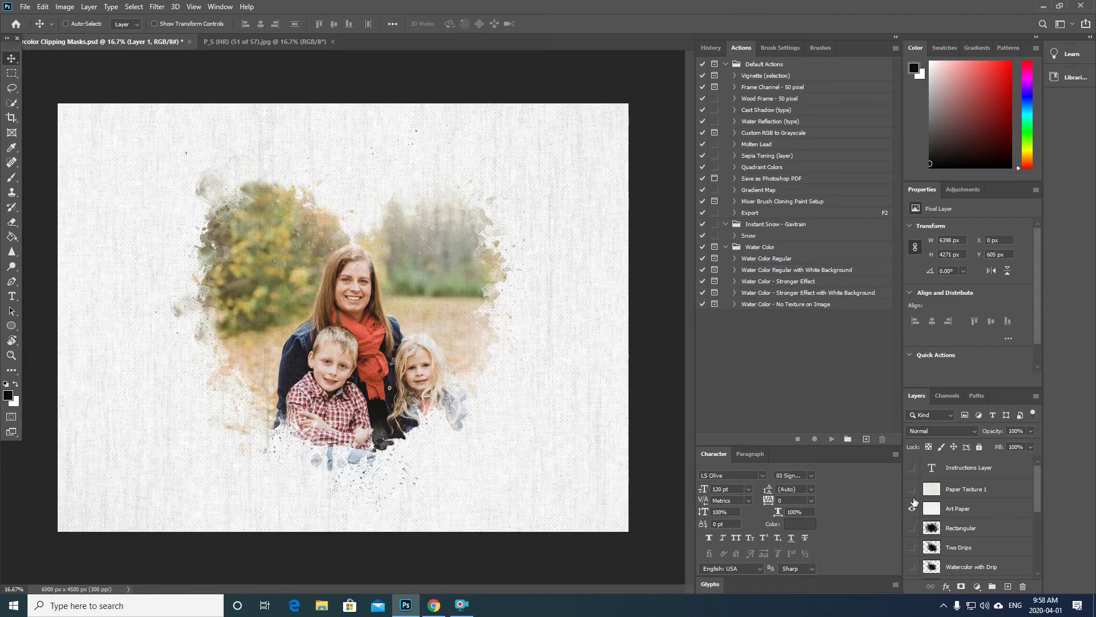
{"action": "left_click", "coordinate": [912, 508]}
{"action": "left_click", "coordinate": [912, 489]}
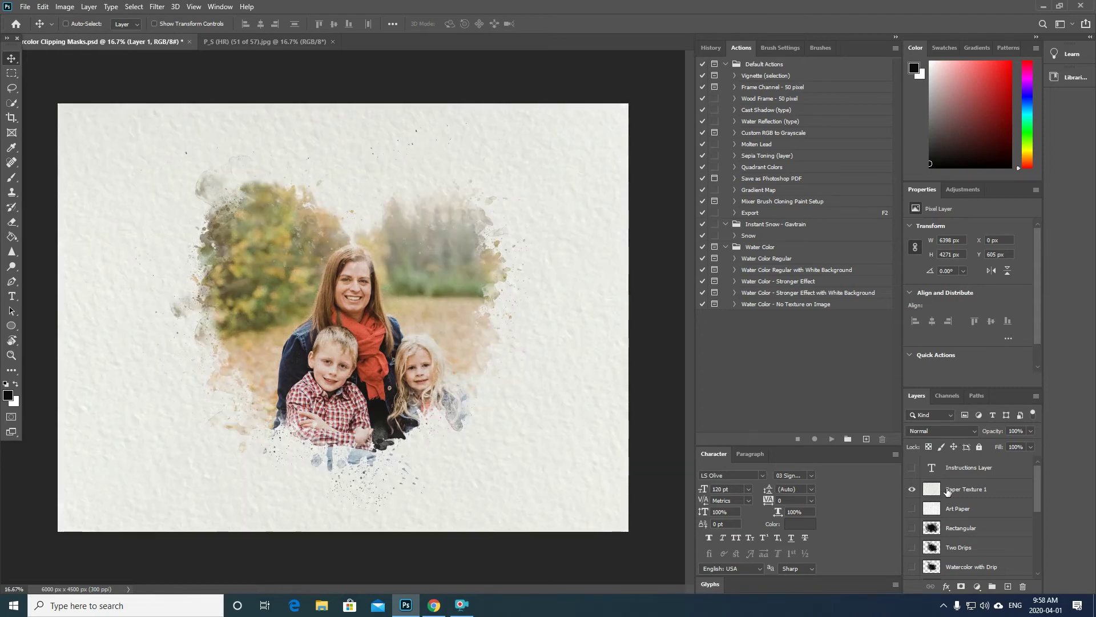
{"action": "left_click", "coordinate": [967, 493]}
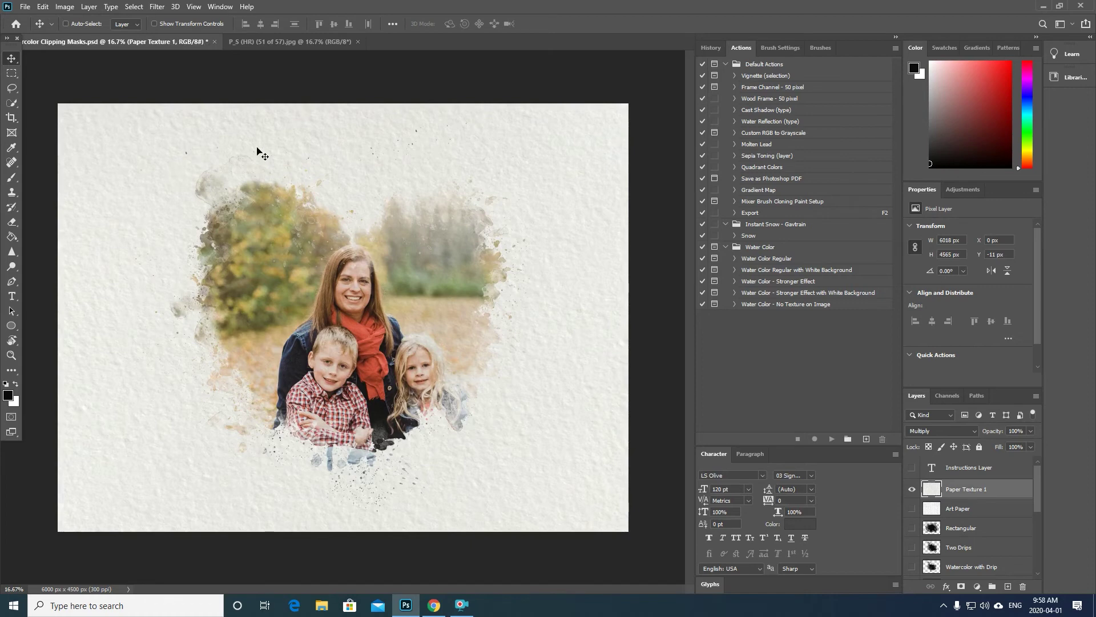
Step: Set the Paper Texture 1 layer to Multiply blend mode with 61% opacity
{"action": "left_click", "coordinate": [968, 433]}
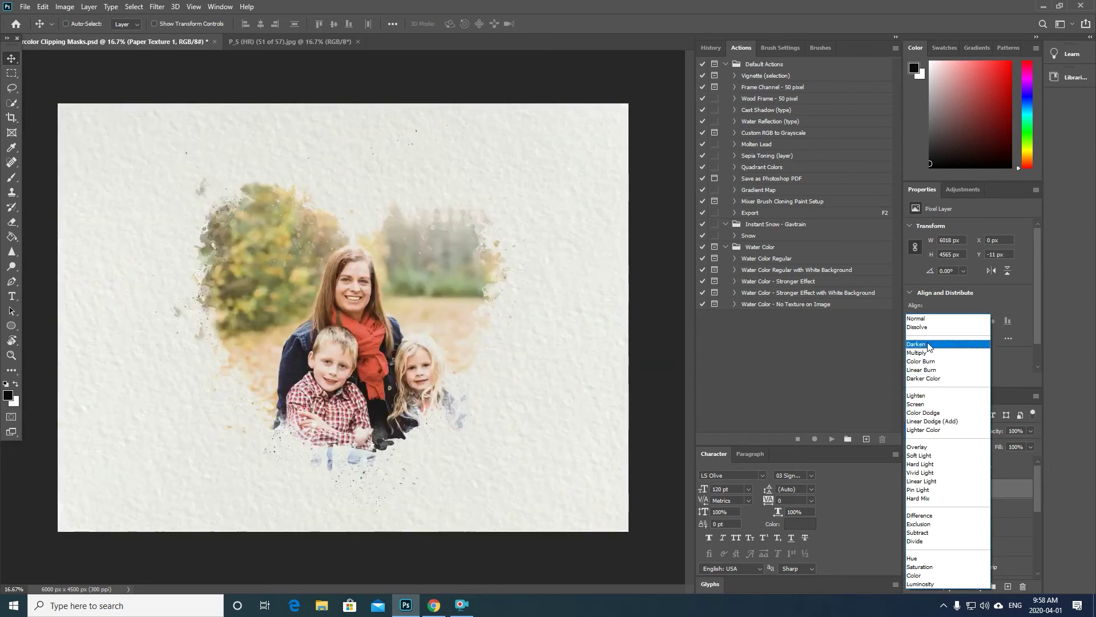
{"action": "left_click", "coordinate": [927, 352]}
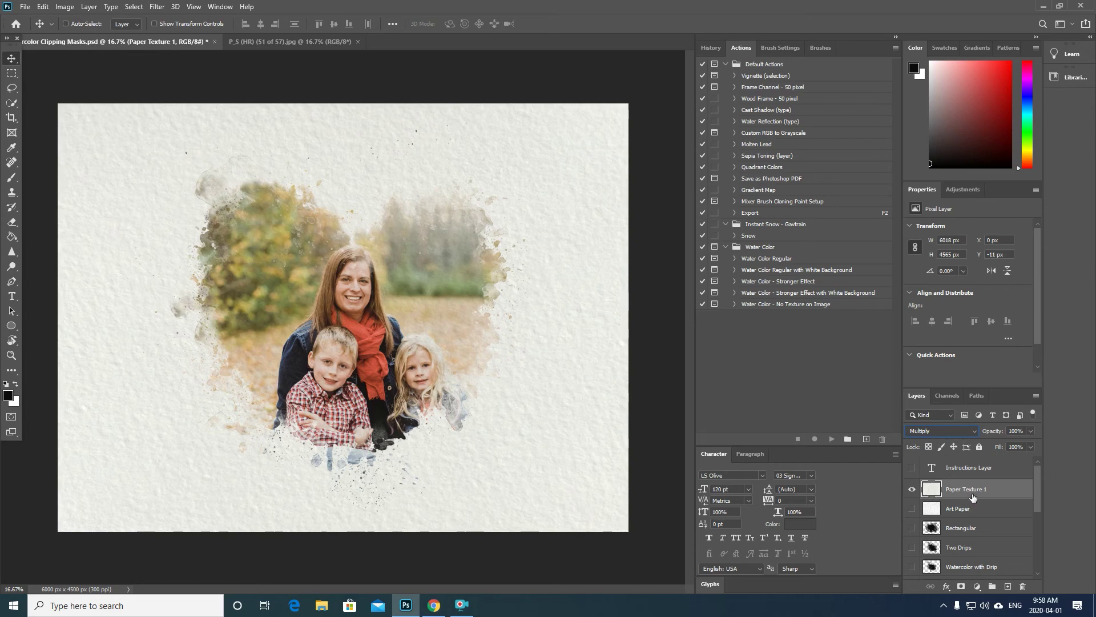
{"action": "left_click", "coordinate": [966, 510]}
{"action": "left_click", "coordinate": [965, 490]}
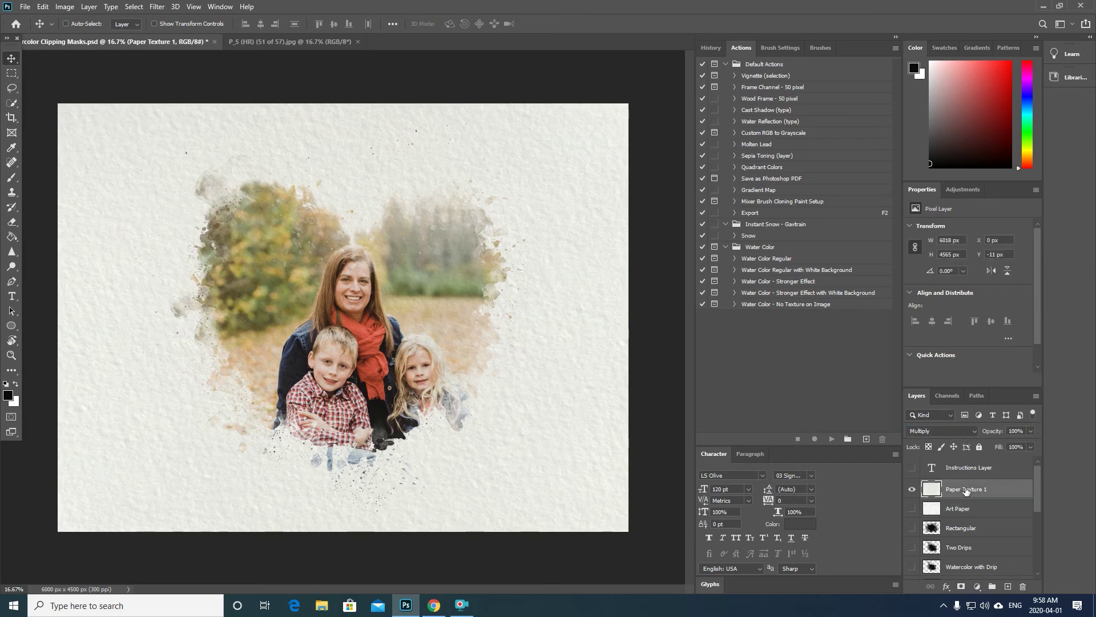
{"action": "left_click", "coordinate": [1031, 432]}
{"action": "left_click_drag", "start_coordinate": [1029, 443], "coordinate": [1006, 444]}
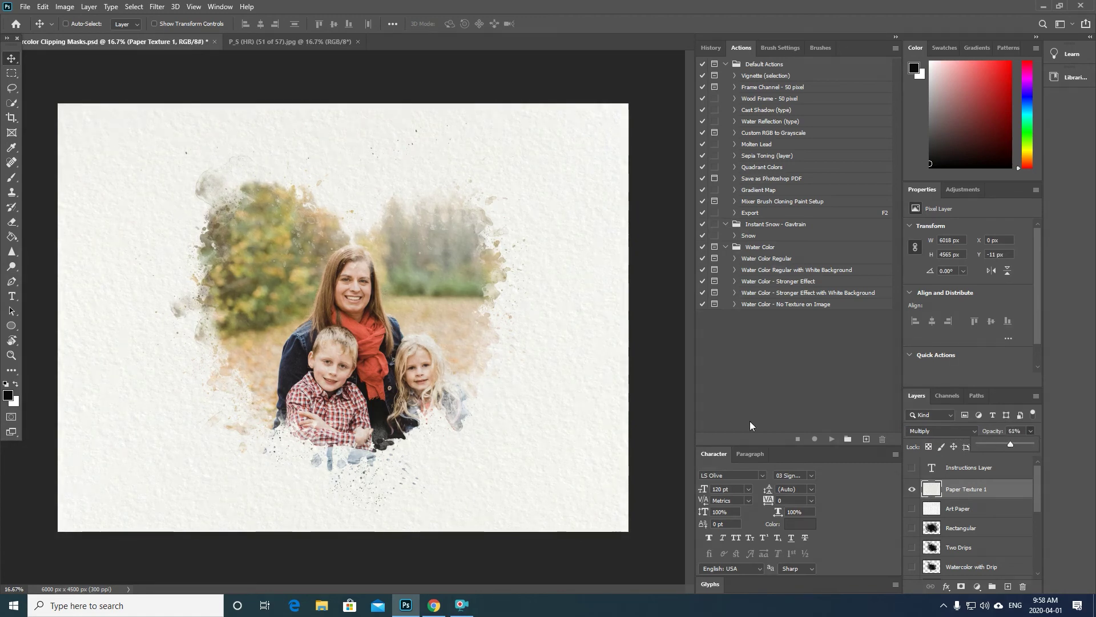
{"action": "left_click", "coordinate": [663, 417]}
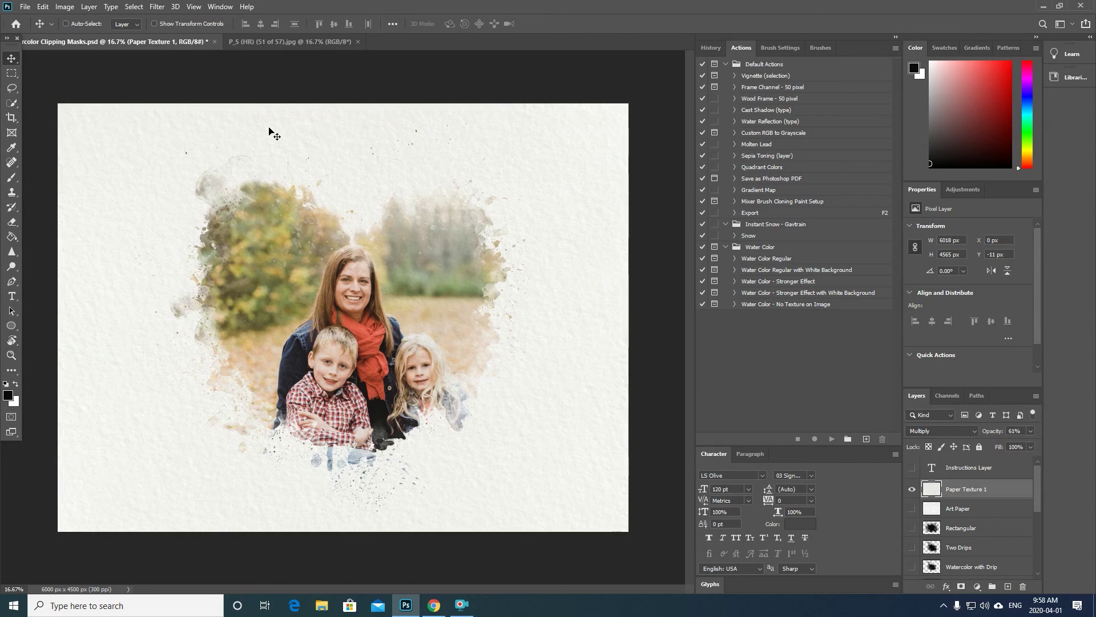